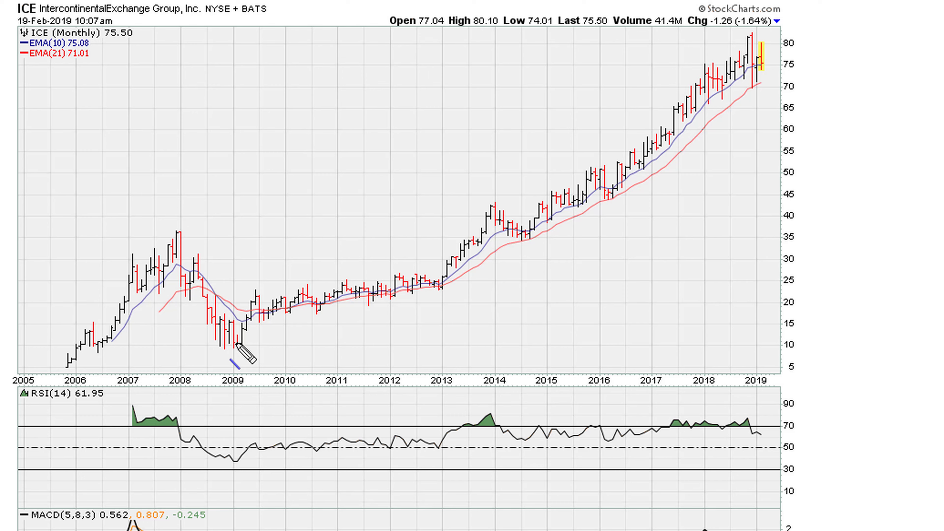
Draw three progressively steeper blue support trendlines on the monthly ICE price chart from the early 2009, end-2012 and early 2016 lows
mouse_move(237, 344)
mouse_down()
mouse_move(744, 219)
mouse_move(846, 184)
mouse_up()
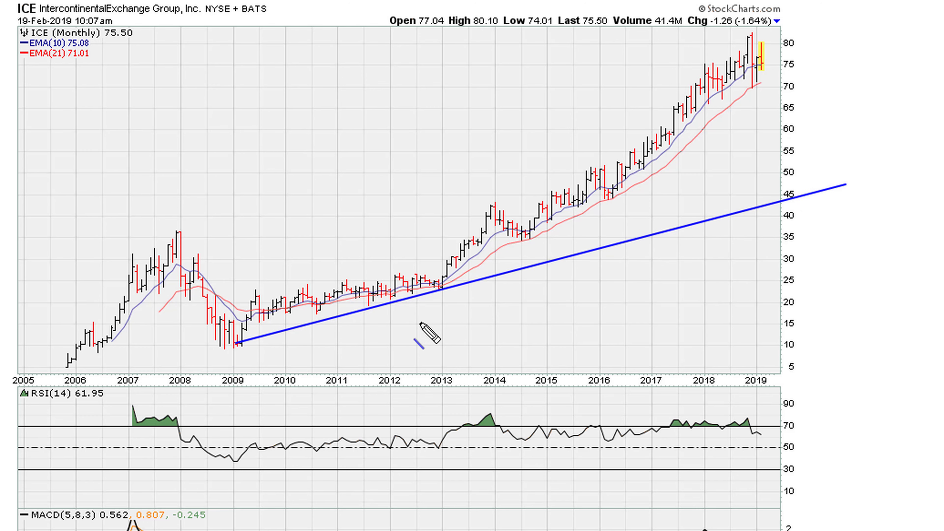
drag(440, 289, 837, 70)
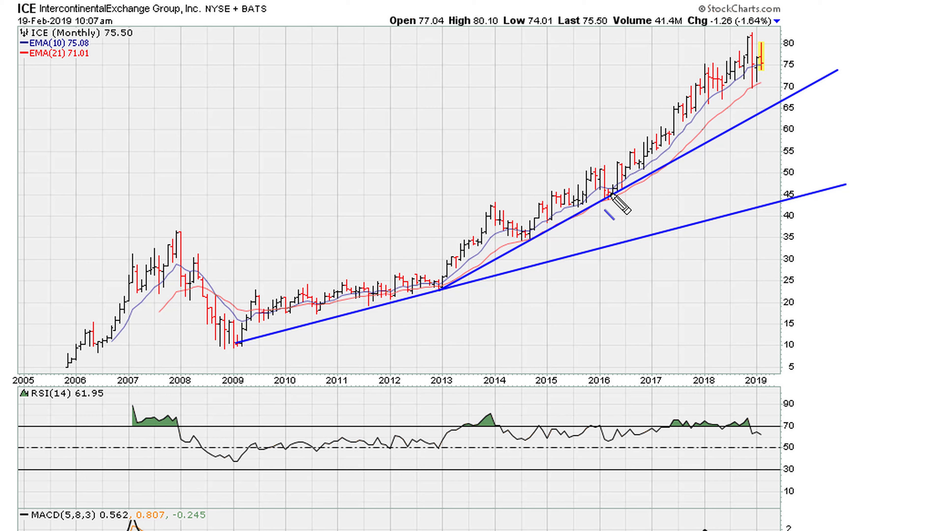
mouse_move(609, 196)
mouse_down()
mouse_move(765, 85)
mouse_move(794, 33)
mouse_up()
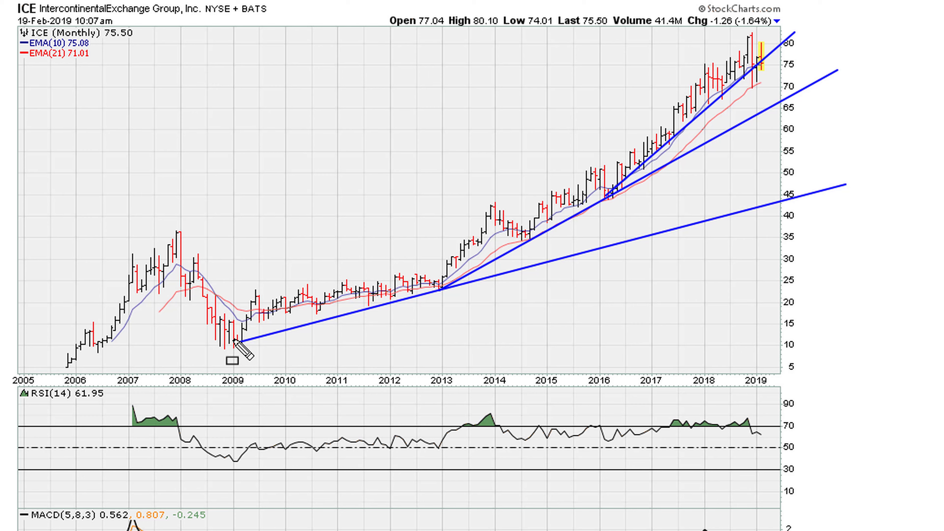
Mark the price trendlines with small black boxes at the early 2009, end-2012, early 2016 and start-of-2019 points
click(234, 342)
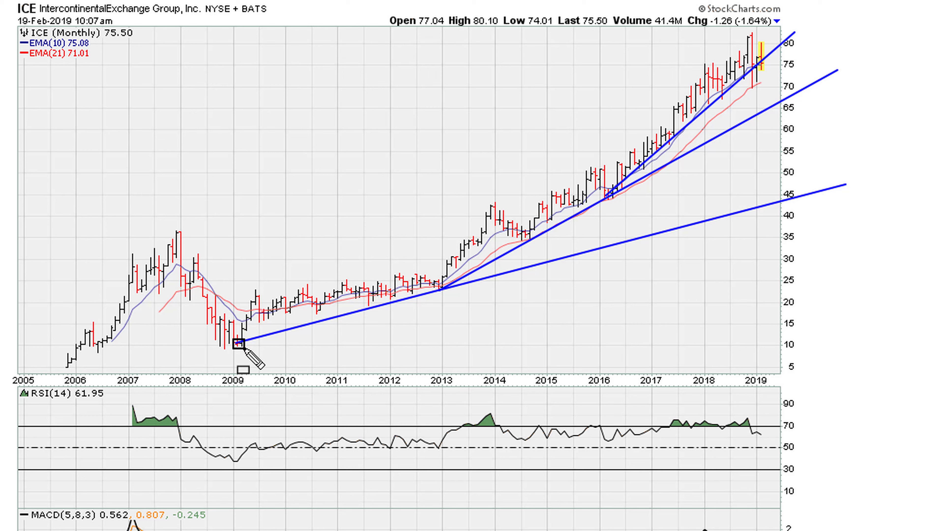
click(440, 289)
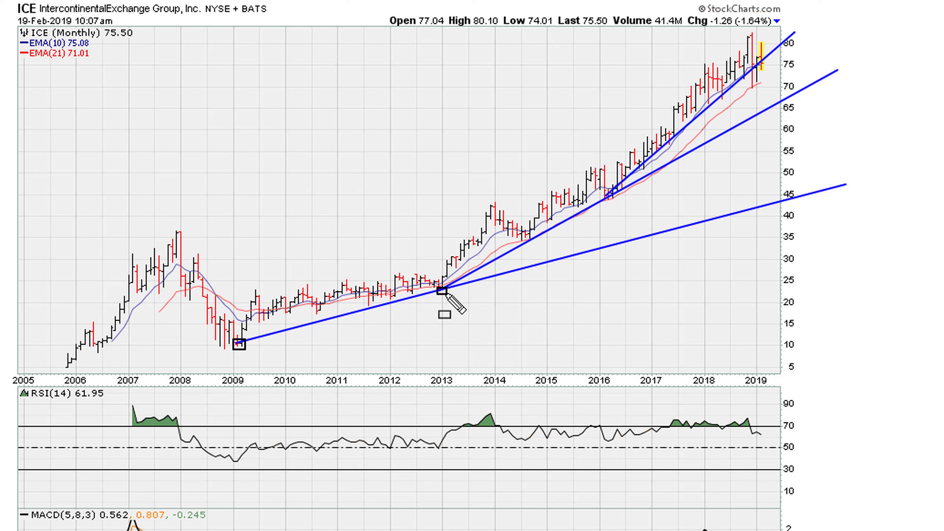
click(606, 197)
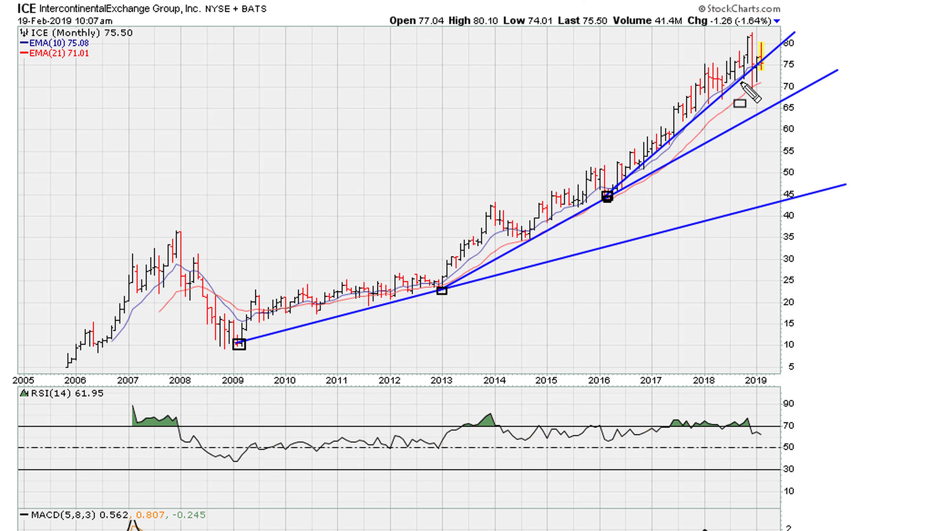
click(754, 65)
Box the 2009, end-2012 and 2016 RSI lows in red and draw a rising red trendline through them past 2019
drag(229, 455, 245, 468)
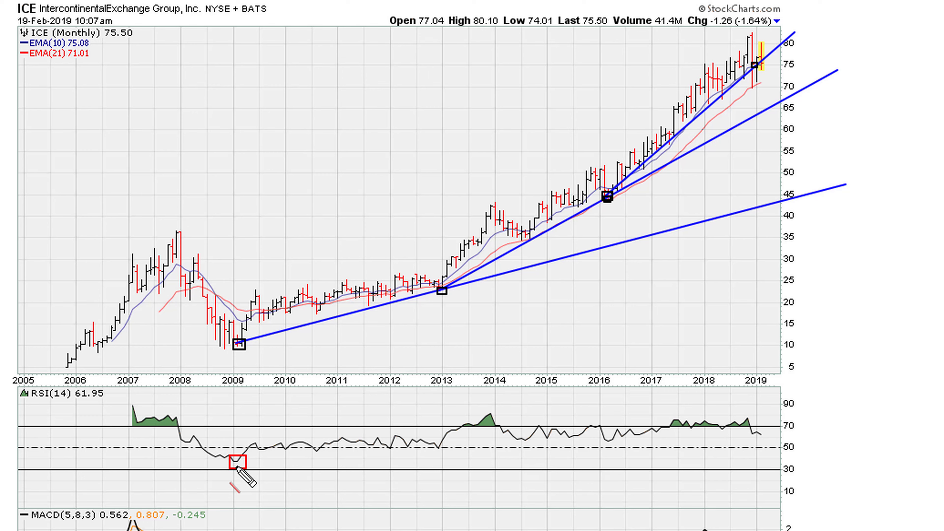
drag(246, 460, 804, 432)
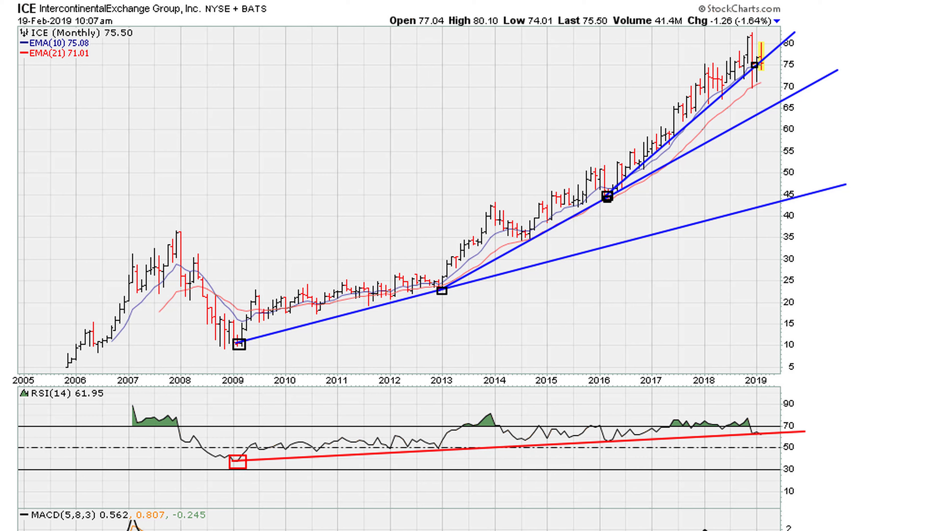
drag(435, 445, 445, 454)
drag(601, 439, 615, 446)
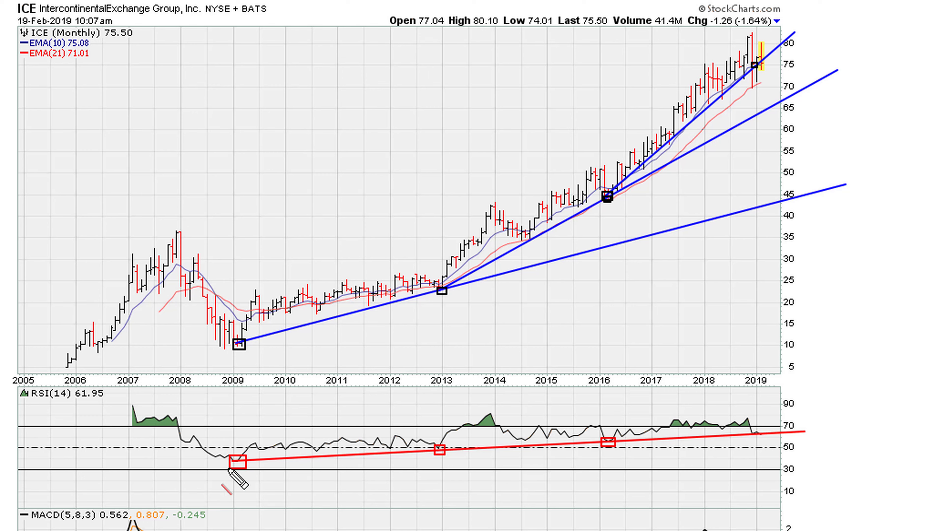
mouse_move(245, 461)
mouse_down()
mouse_move(746, 452)
mouse_move(809, 432)
mouse_up()
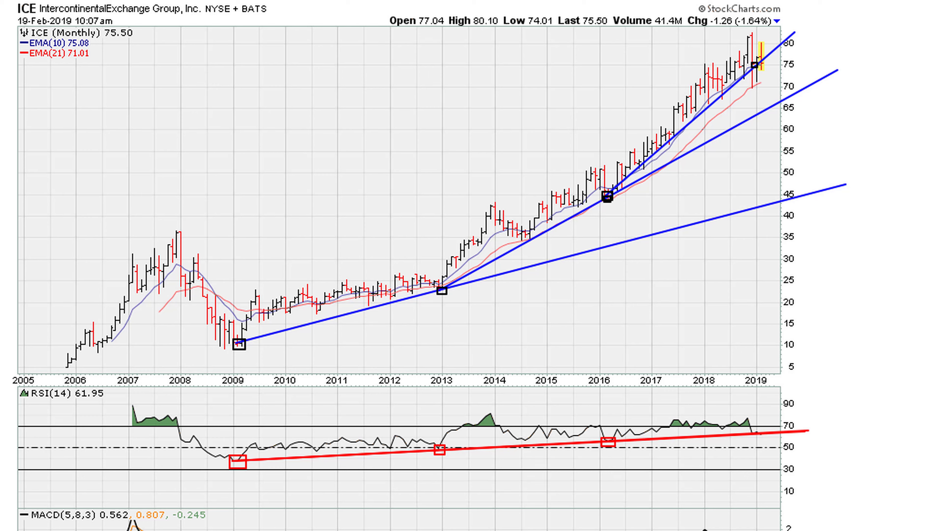
Draw a magenta cross on each of the three blue price trendlines near their 2018–2019 ends
mouse_move(702, 214)
mouse_down()
mouse_move(723, 228)
mouse_move(715, 218)
mouse_move(696, 248)
mouse_up()
mouse_move(729, 115)
mouse_down()
mouse_move(754, 138)
mouse_move(728, 147)
mouse_up()
click(744, 110)
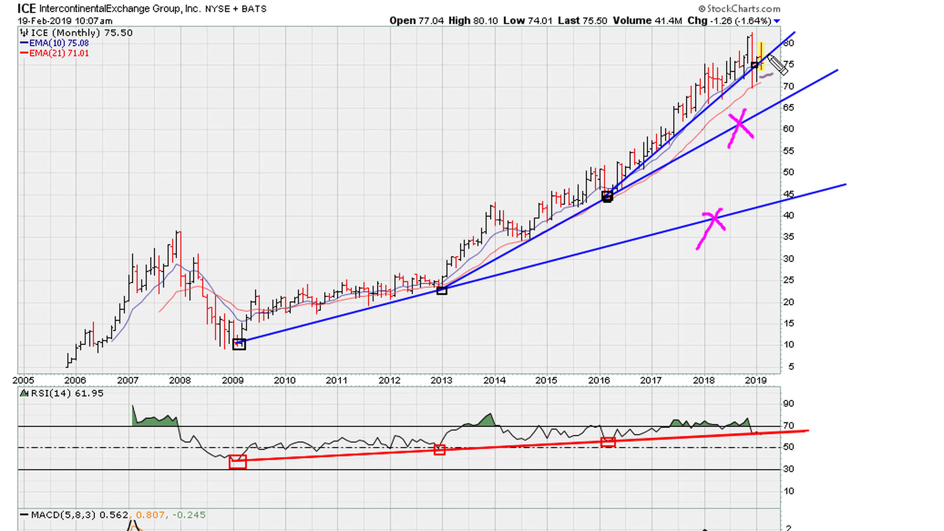
mouse_move(767, 47)
mouse_down()
mouse_move(783, 61)
mouse_move(774, 66)
mouse_up()
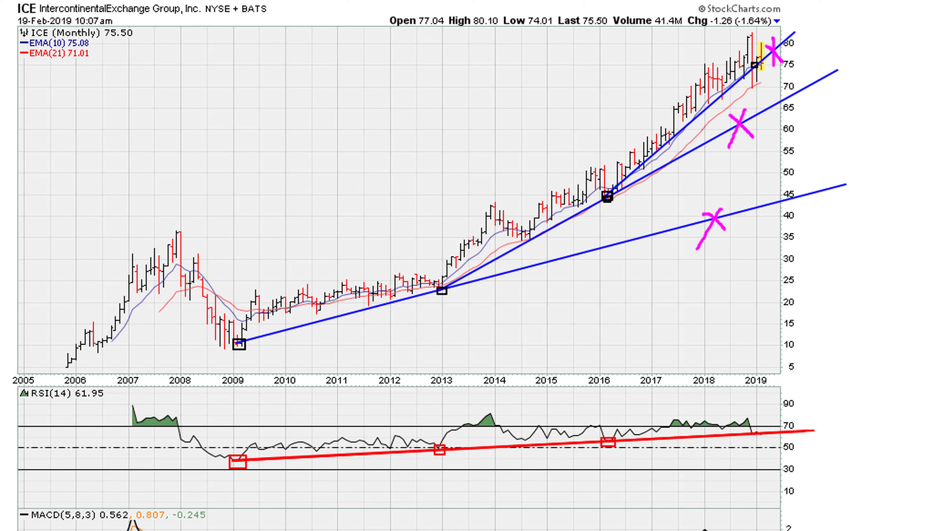
Draw red and magenta down arrows at the end of the RSI trendline and a magenta one beside the latest price bar
mouse_move(767, 428)
mouse_down()
mouse_move(775, 428)
mouse_move(776, 454)
mouse_move(769, 446)
mouse_move(785, 448)
mouse_up()
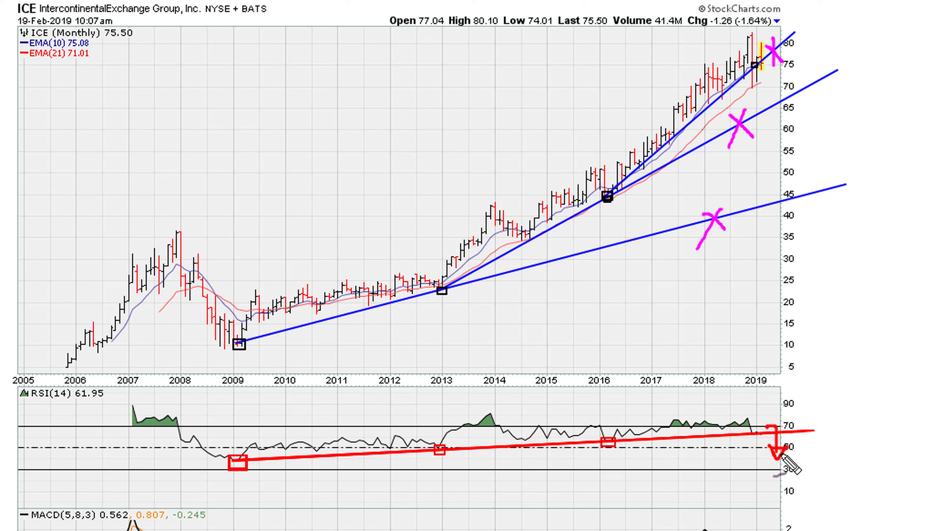
mouse_move(783, 419)
mouse_down()
mouse_move(814, 455)
mouse_move(797, 450)
mouse_move(819, 448)
mouse_move(799, 454)
mouse_up()
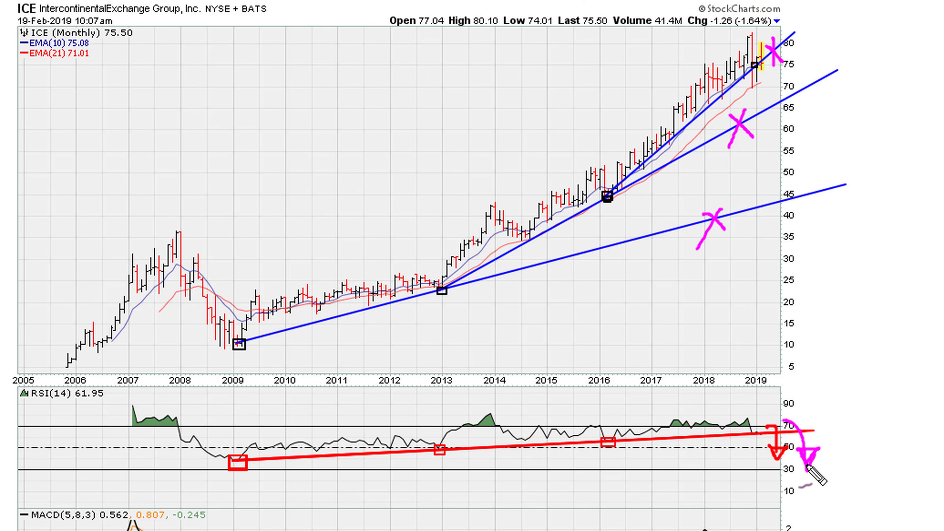
key(ctrl+z)
mouse_move(782, 41)
mouse_down()
mouse_move(792, 76)
mouse_move(782, 66)
mouse_move(794, 63)
mouse_up()
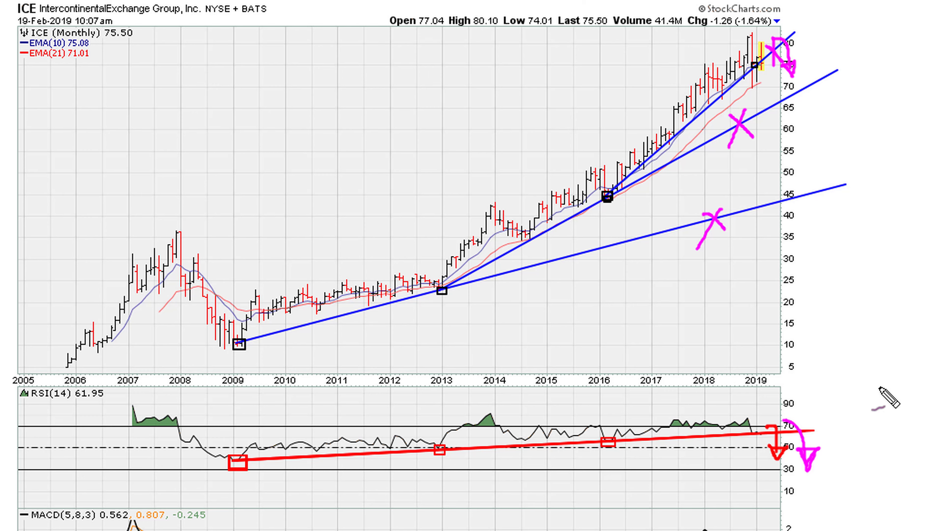
drag(553, 378, 564, 375)
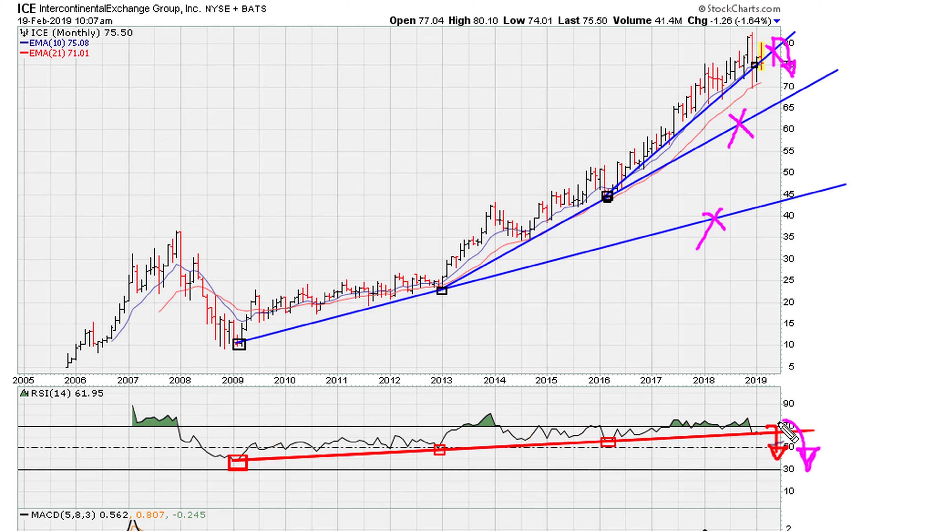
mouse_move(779, 424)
mouse_down()
mouse_move(795, 452)
mouse_move(796, 491)
mouse_move(792, 477)
mouse_move(803, 476)
mouse_up()
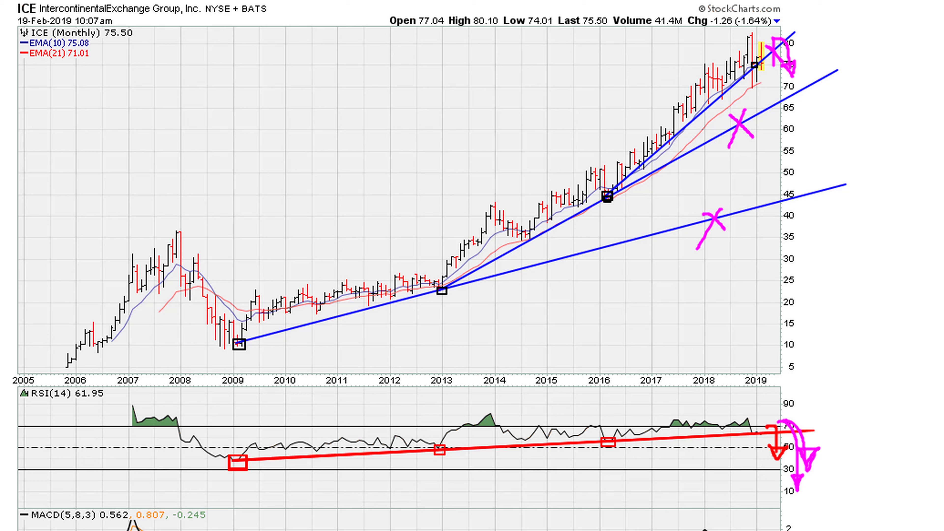
Retrace the three blue price trendlines and add a small magenta down arrow at the end of the RSI trendline
mouse_move(239, 345)
mouse_down()
mouse_move(885, 177)
mouse_move(864, 179)
mouse_up()
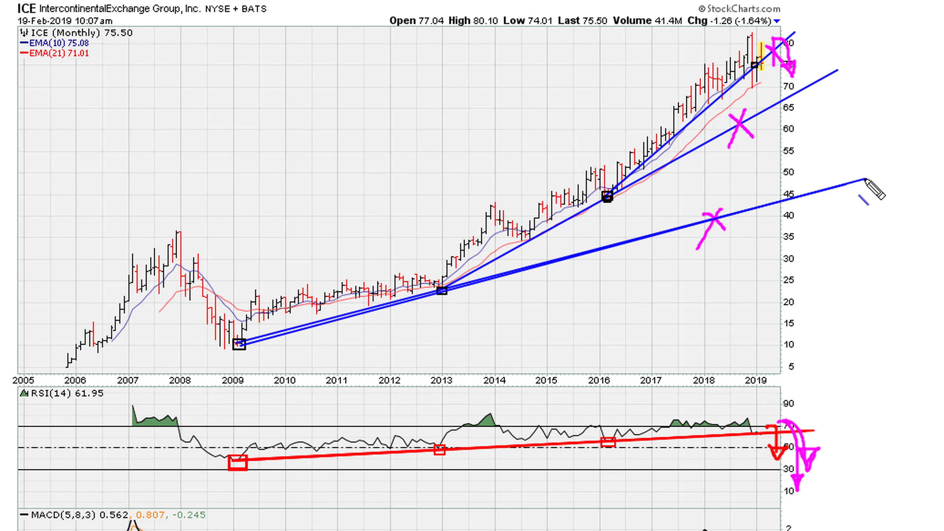
drag(454, 290, 857, 60)
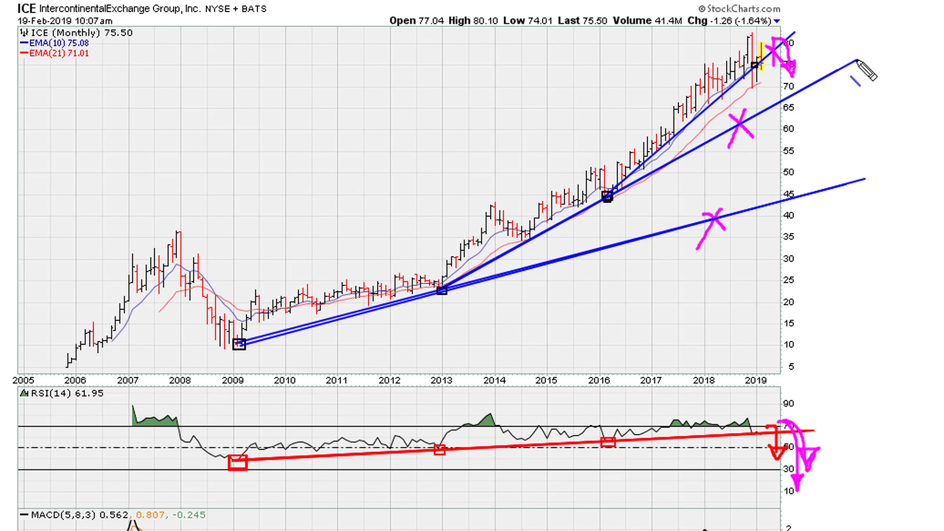
mouse_move(607, 198)
mouse_down()
mouse_move(777, 53)
mouse_move(817, 46)
mouse_move(796, 30)
mouse_up()
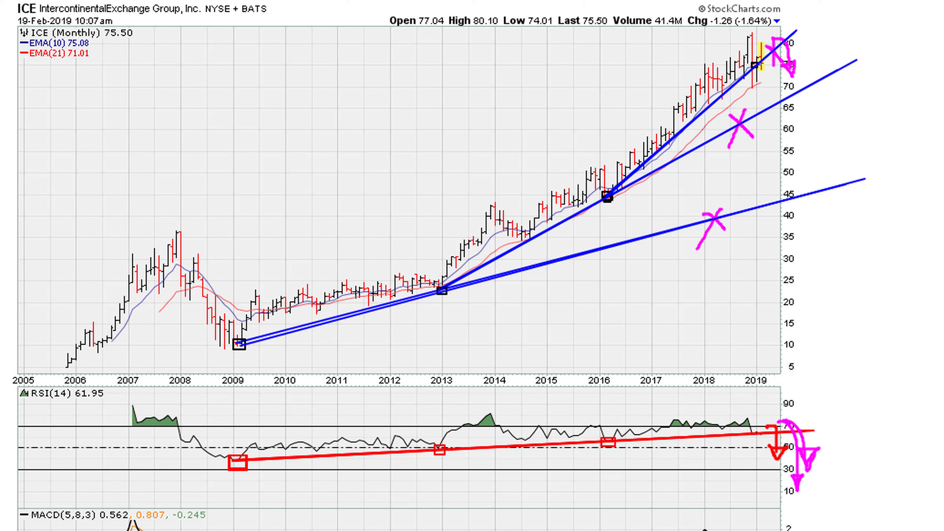
mouse_move(796, 419)
mouse_down()
mouse_move(815, 442)
mouse_move(805, 440)
mouse_move(820, 437)
mouse_move(814, 443)
mouse_up()
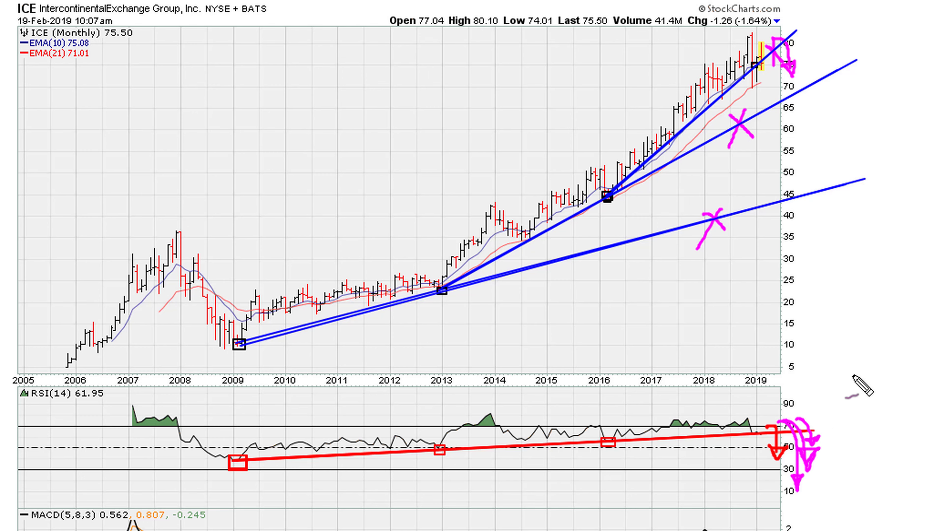
Switch to the weekly ICE chart and box the December 2018 and January 2019 bars near 73 in red
key(Escape)
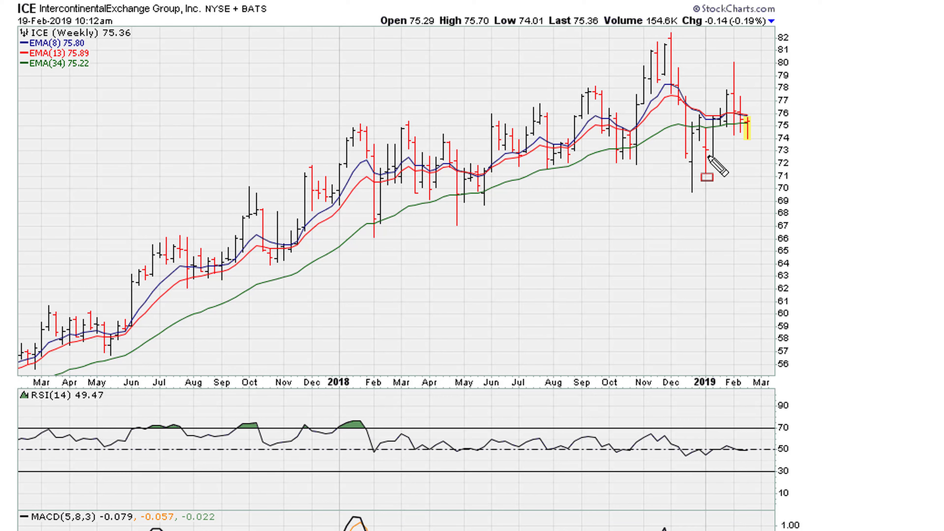
drag(683, 151, 712, 155)
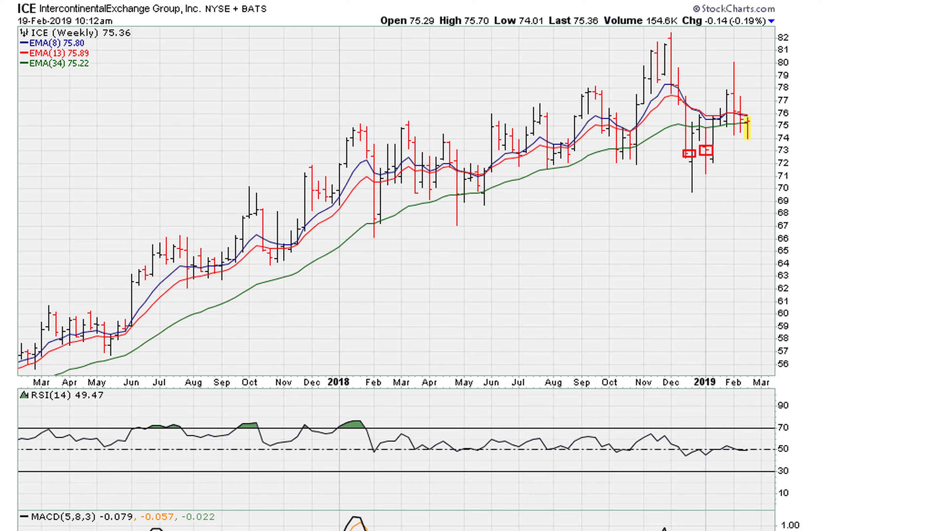
Handwrite "≈73" in black below the boxed bars and draw a thick horizontal red support line at the 73 level
drag(646, 220, 672, 209)
mouse_move(651, 243)
mouse_down()
mouse_move(672, 235)
mouse_move(695, 201)
mouse_move(691, 244)
mouse_up()
mouse_move(703, 205)
mouse_down()
mouse_move(717, 204)
mouse_move(713, 248)
mouse_up()
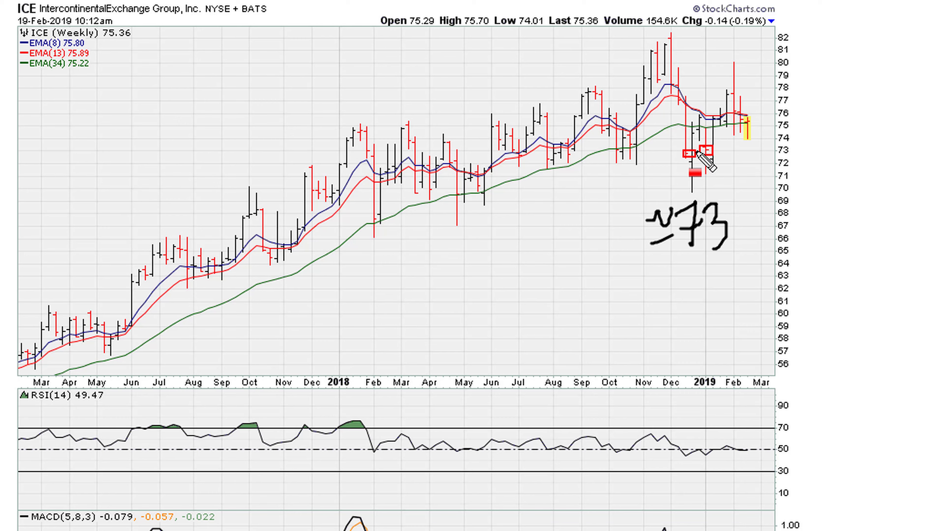
drag(694, 150, 799, 150)
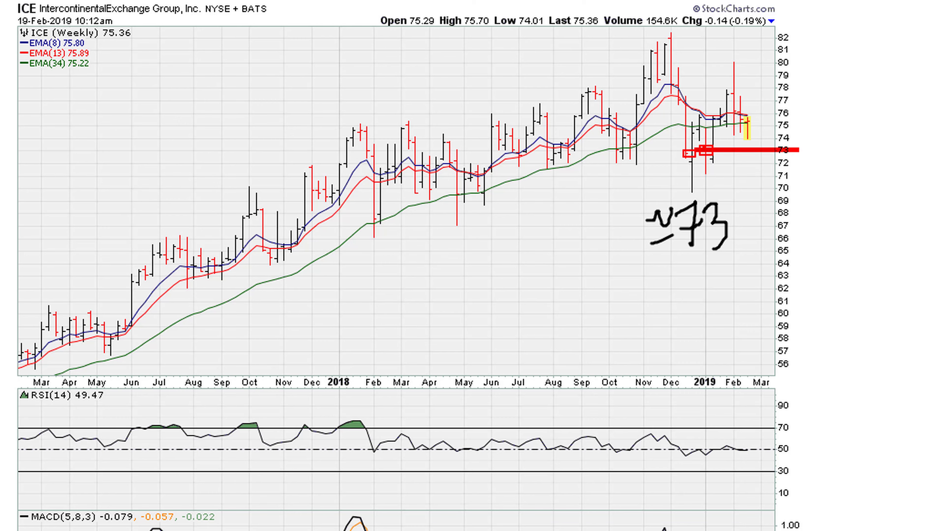
Draw magenta down arrows from the latest weekly bar through the 73 support line, including thick ones alongside the price scale
drag(747, 132, 763, 180)
mouse_move(749, 132)
mouse_down()
mouse_move(765, 190)
mouse_move(776, 176)
mouse_move(754, 181)
mouse_move(768, 195)
mouse_move(772, 188)
mouse_up()
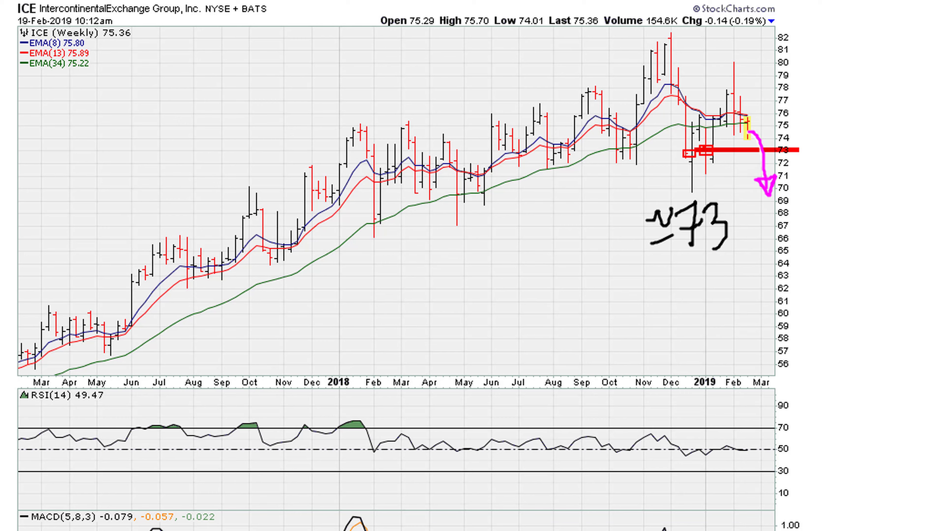
drag(762, 117, 794, 252)
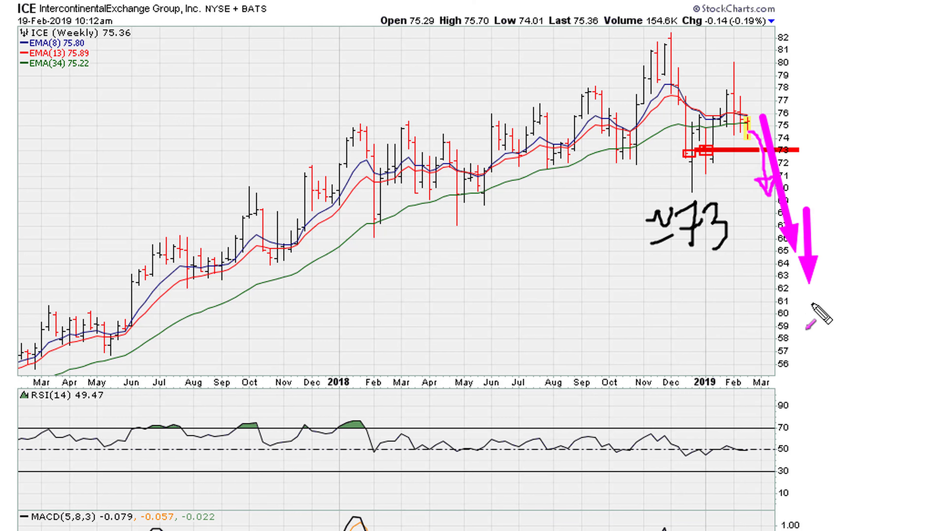